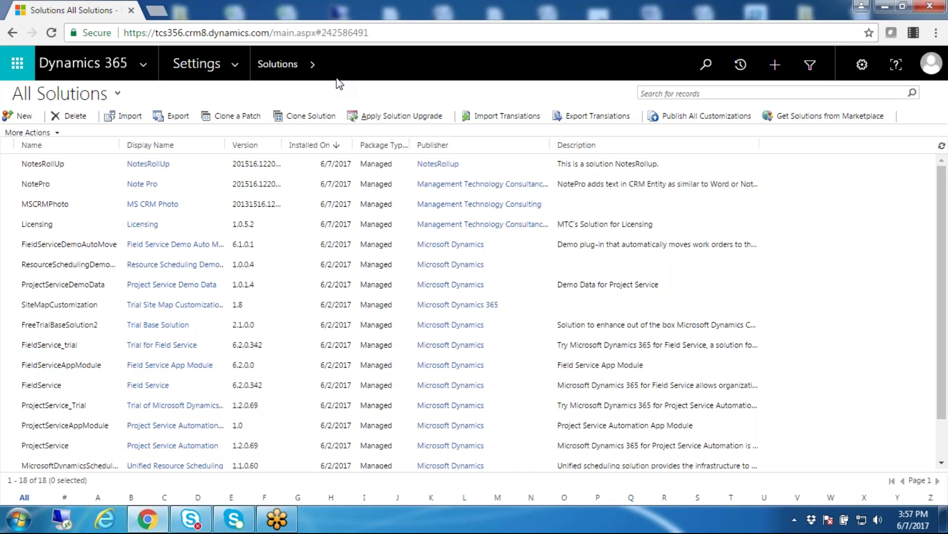
Step: Open the A. Datum record from the Active Accounts view under Sales > Accounts
left_click(236, 64)
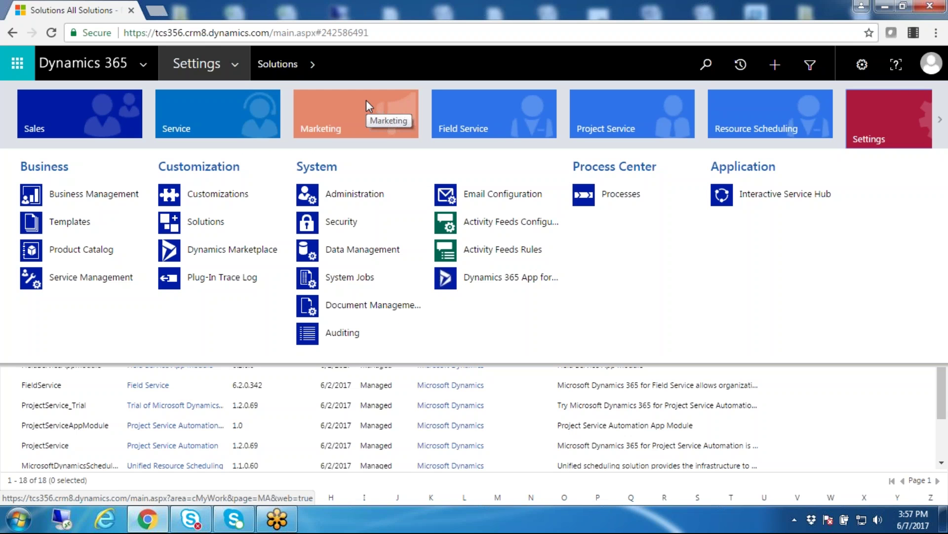
left_click(94, 111)
left_click(203, 193)
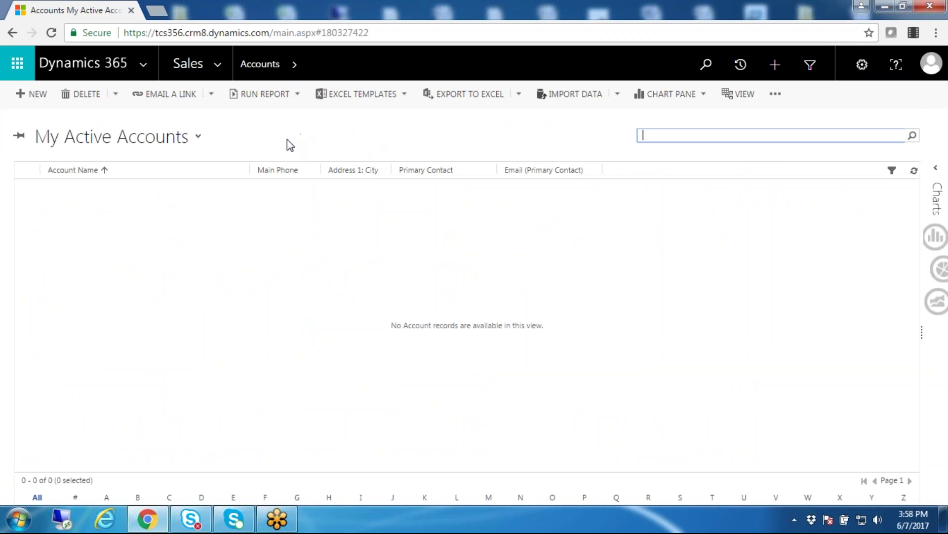
left_click(199, 139)
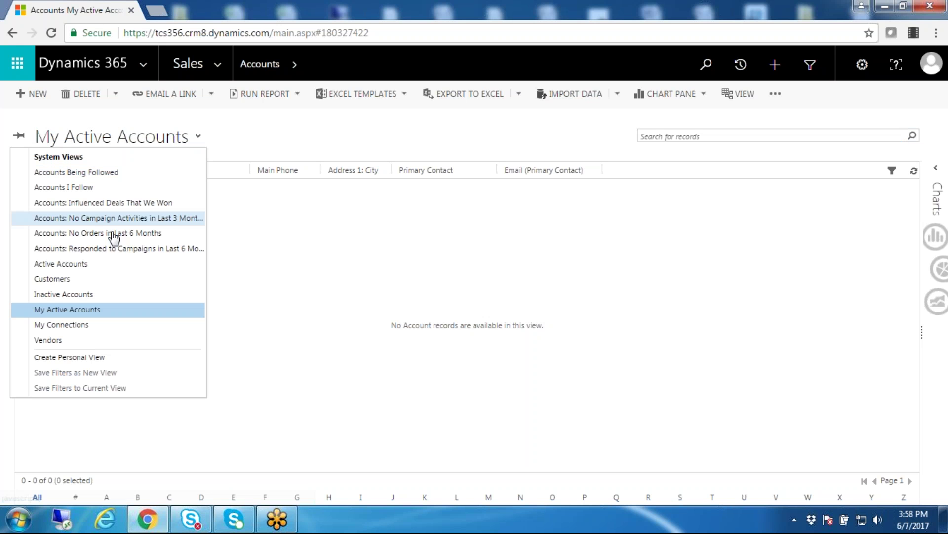
left_click(94, 265)
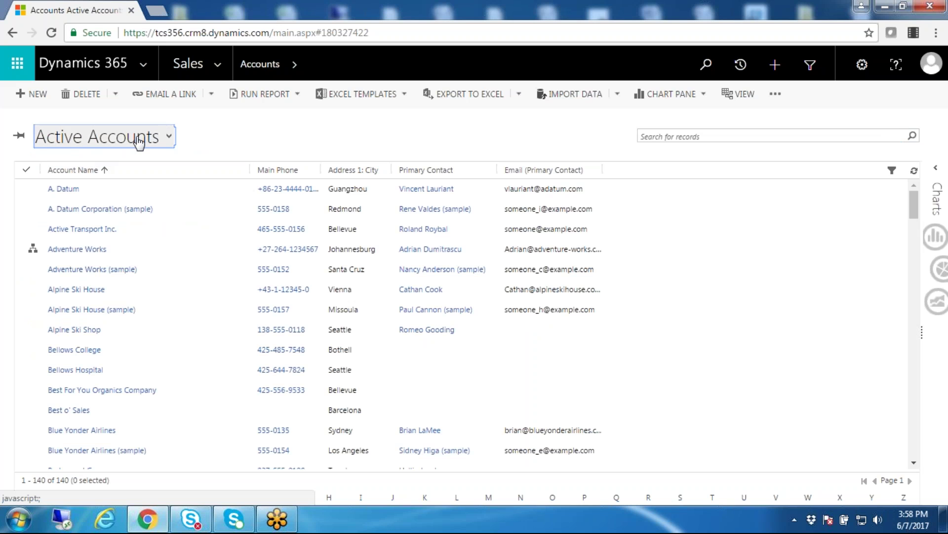
left_click(63, 190)
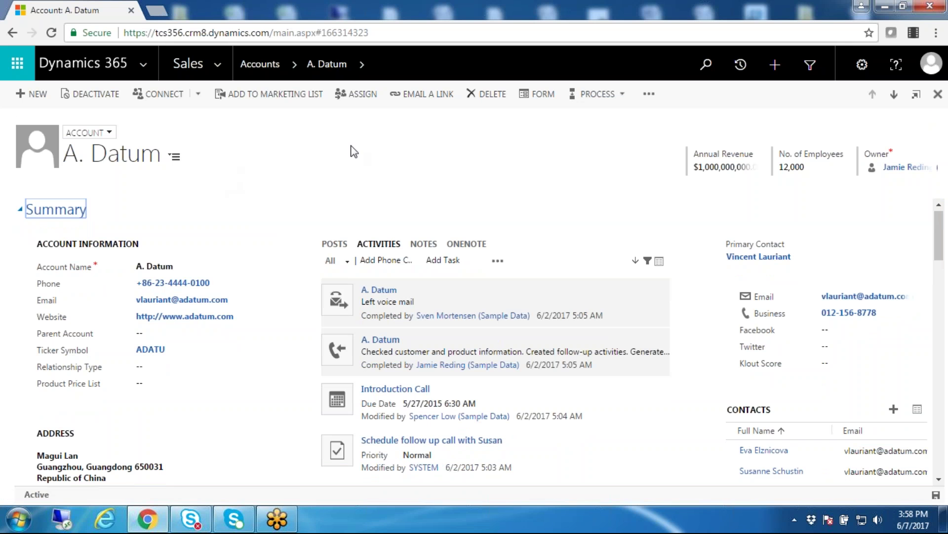
Step: In the Account form editor, insert the mtc_/Html/MSCRMPhoto.html web resource
left_click(544, 95)
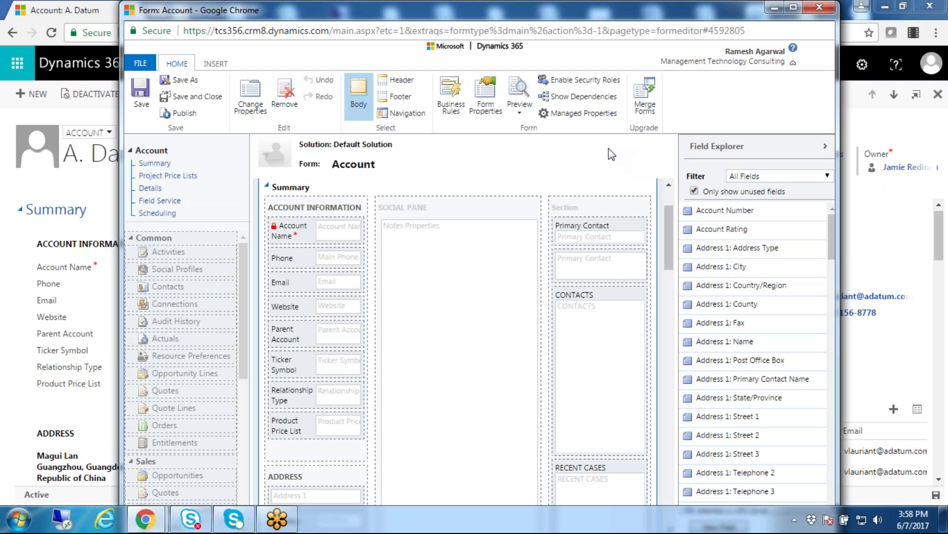
left_click(215, 64)
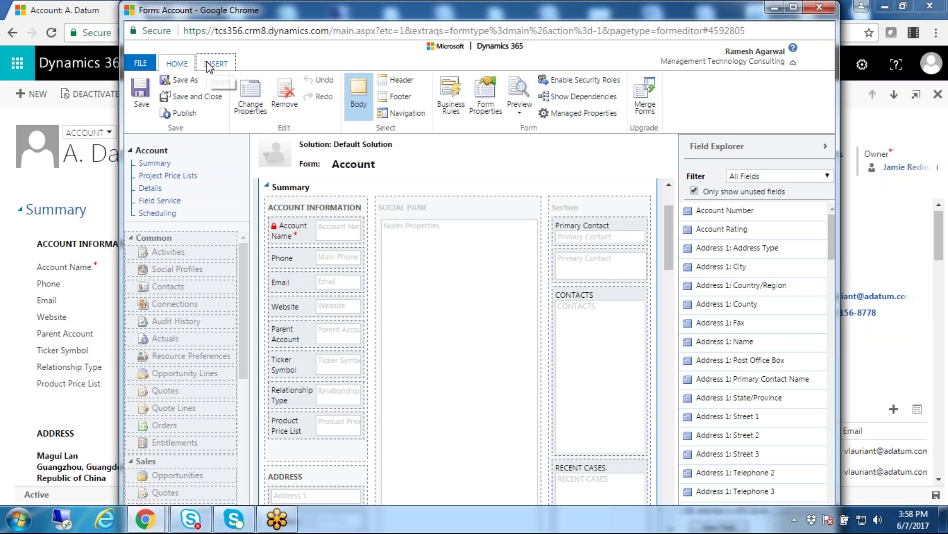
left_click(501, 79)
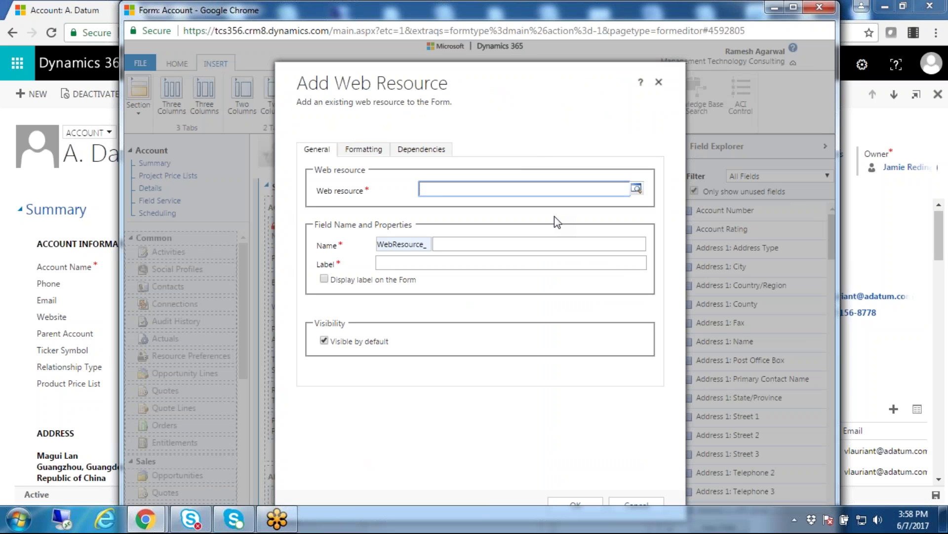
type("mtc")
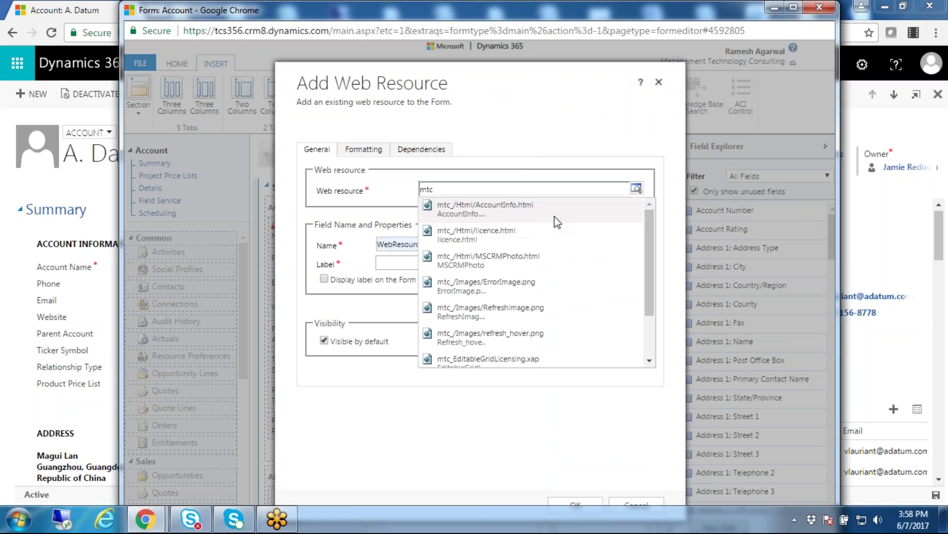
left_click(484, 263)
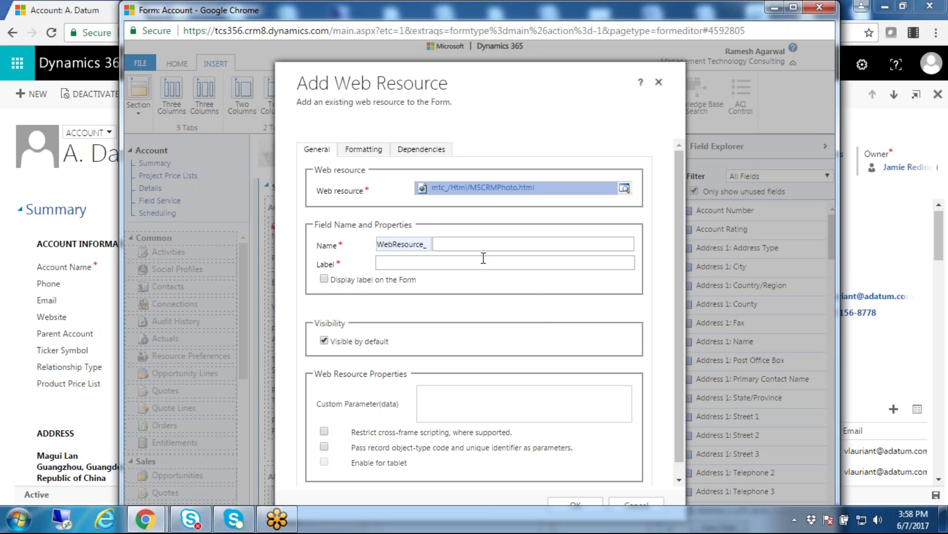
Step: Name the web resource CRMPicture so its label fills in, and review its properties
left_click(475, 247)
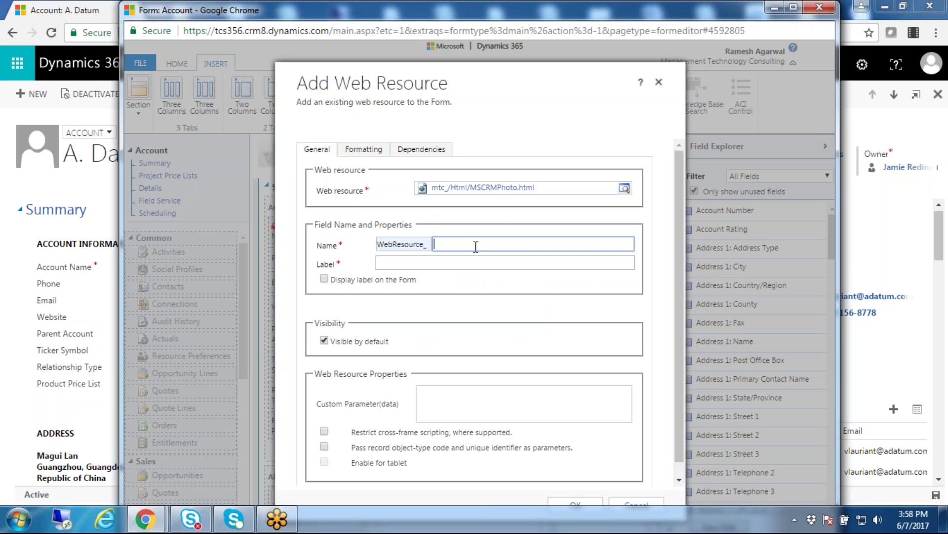
type("Cr")
type("RM")
type("Picture")
key("Tab")
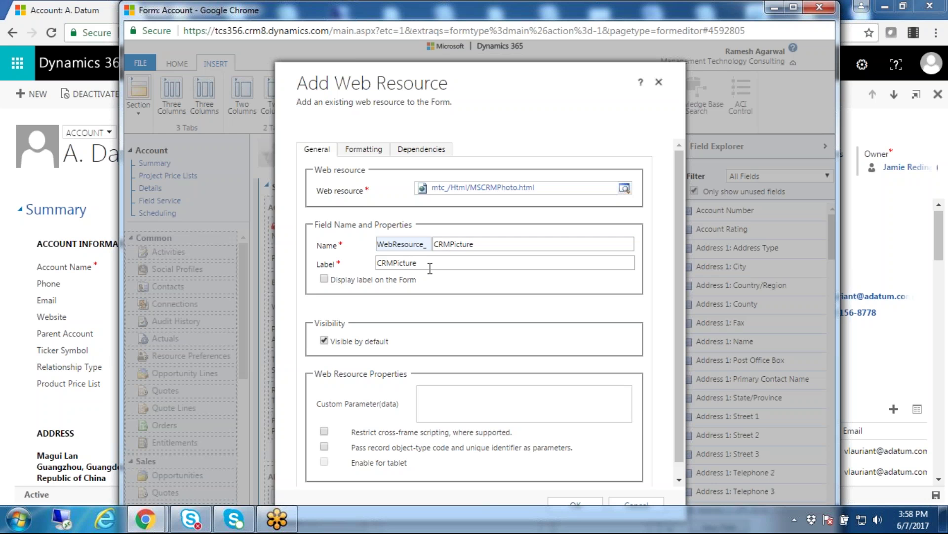
scroll(428, 265, "down", 1)
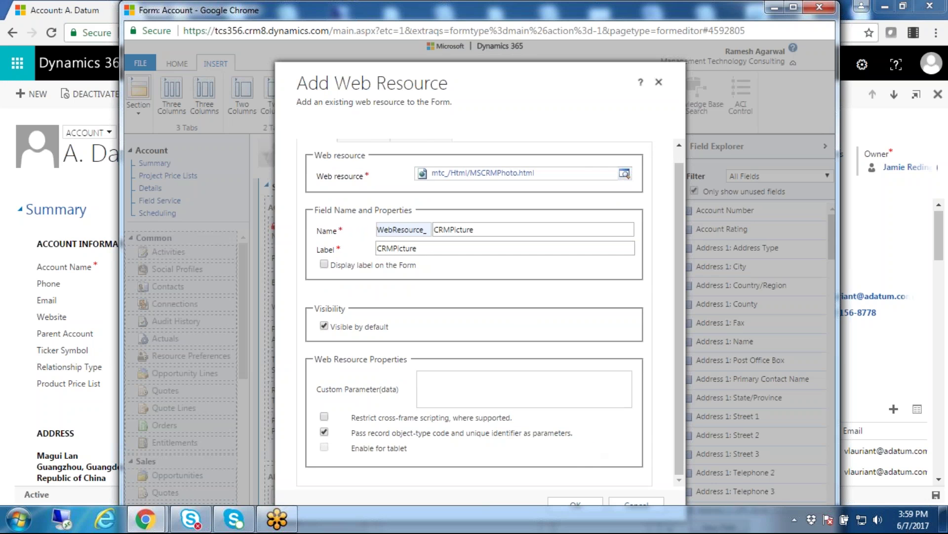
scroll(538, 363, "up", 1)
scroll(470, 340, "down", 1)
scroll(384, 218, "up", 1)
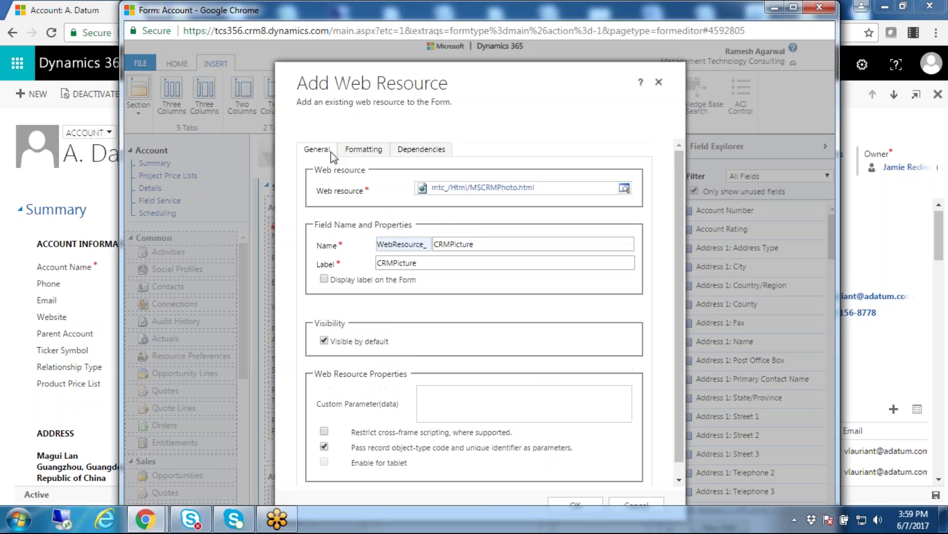
left_click(360, 150)
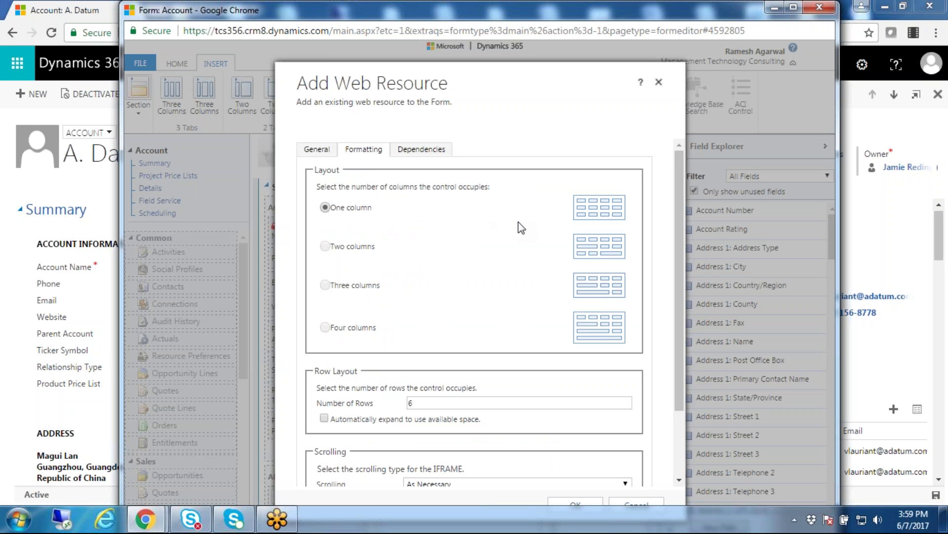
Step: Set the web resource to 10 rows, check its dependencies, and add it to the form
scroll(471, 363, "down", 2)
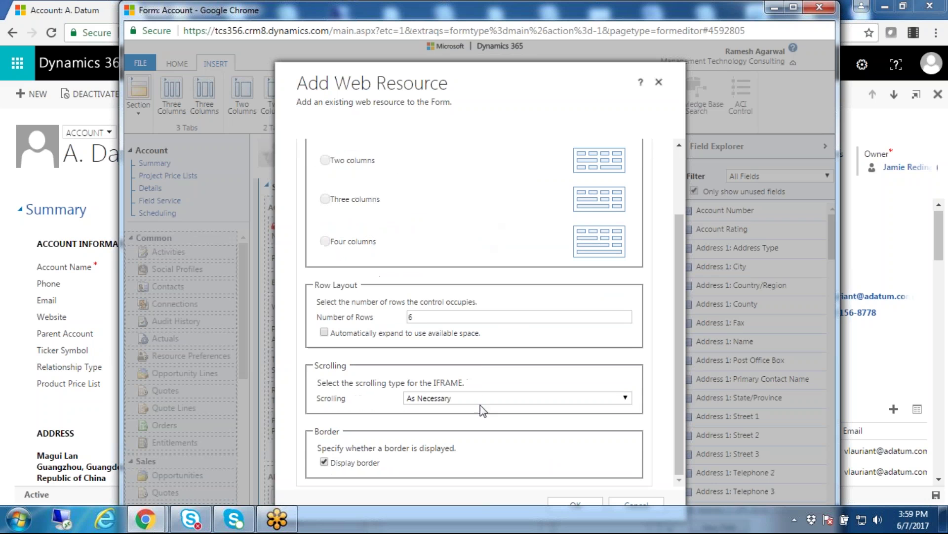
left_click_drag(423, 316, 397, 317)
type("1")
type("0")
scroll(585, 414, "up", 5)
left_click(421, 149)
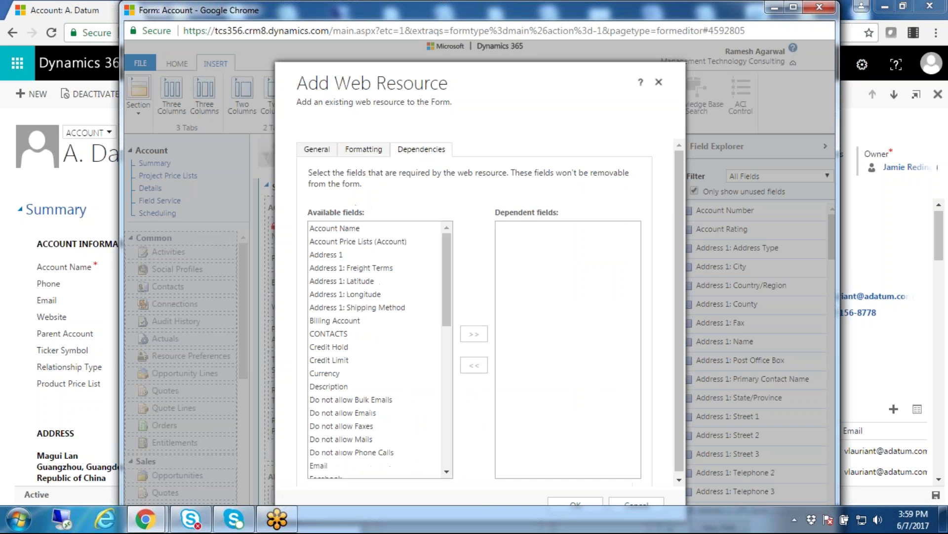
scroll(512, 257, "down", 1)
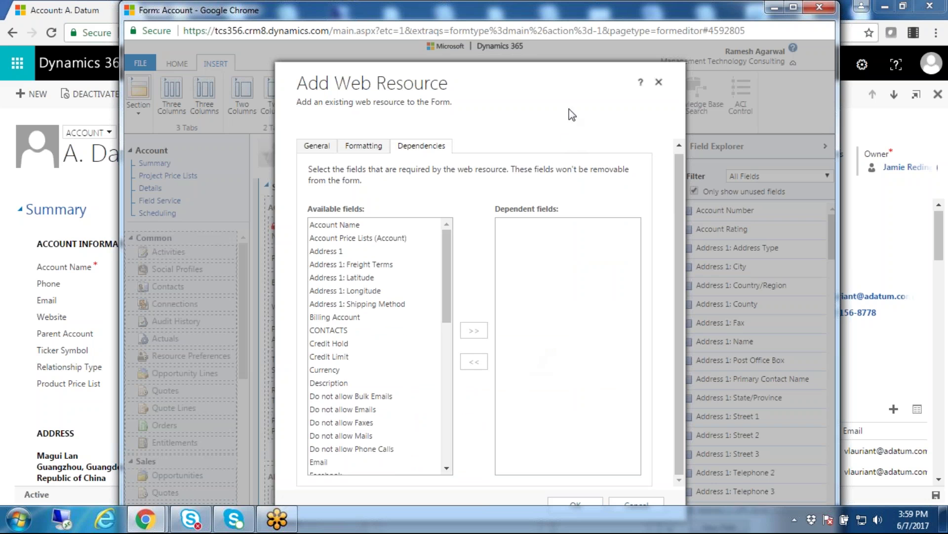
left_click(565, 496)
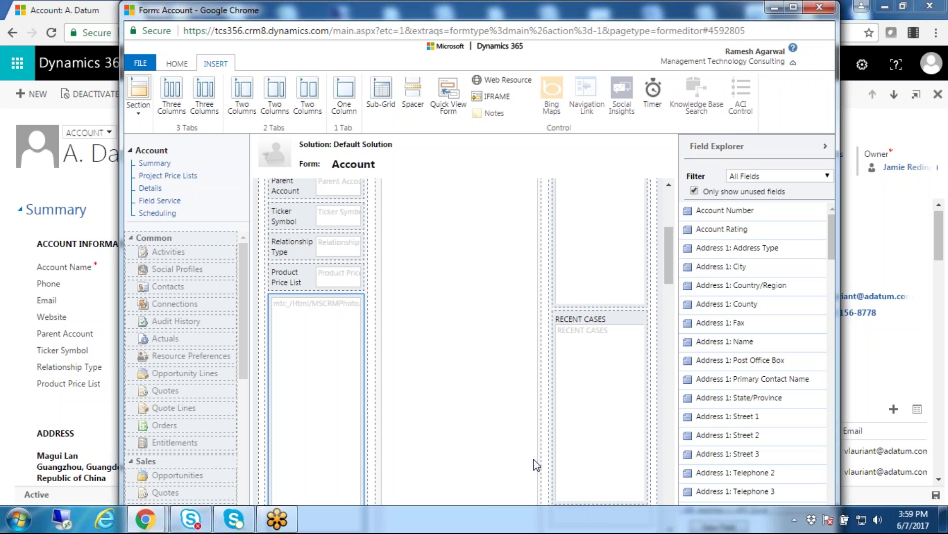
Step: Find and select the new photo web resource under Product Price List in Account Information
left_click(177, 63)
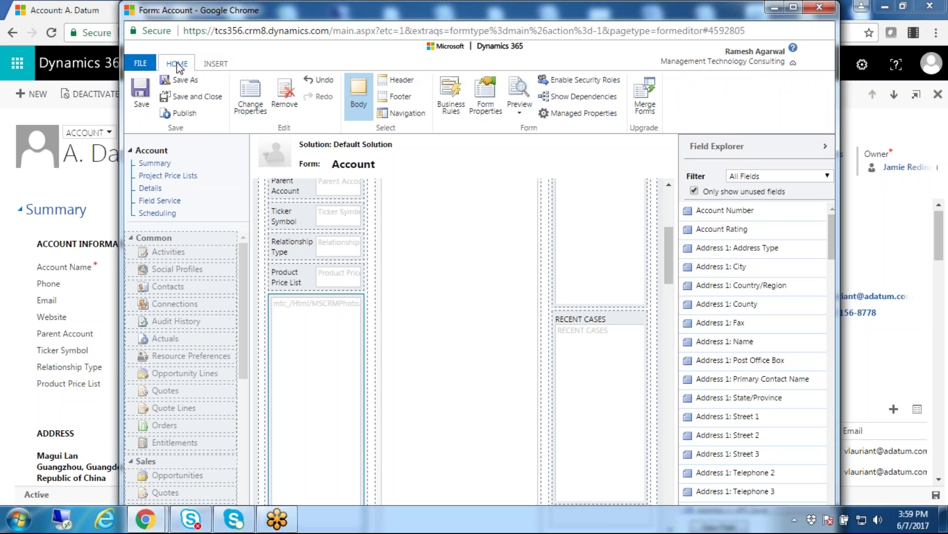
scroll(478, 324, "down", 5)
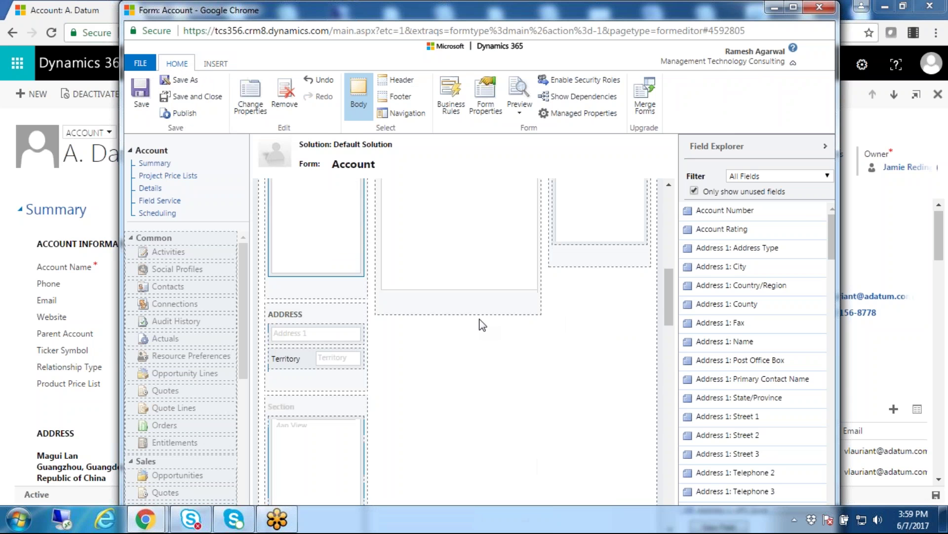
scroll(473, 387, "up", 5)
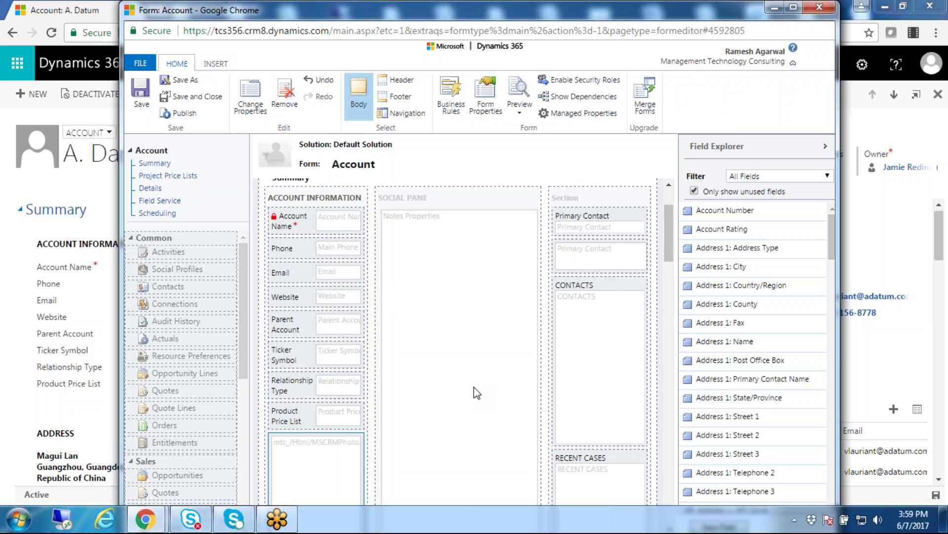
scroll(474, 383, "down", 3)
scroll(473, 383, "down", 3)
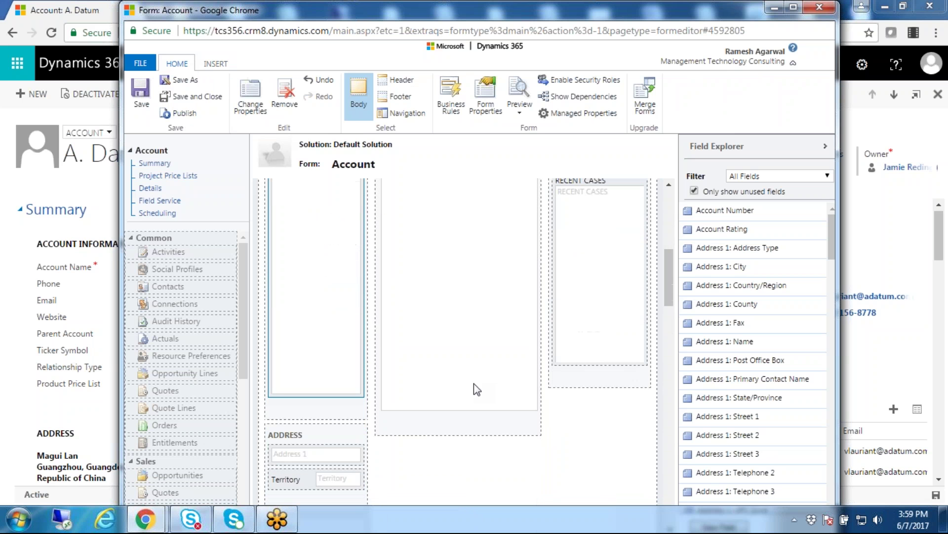
scroll(474, 383, "up", 3)
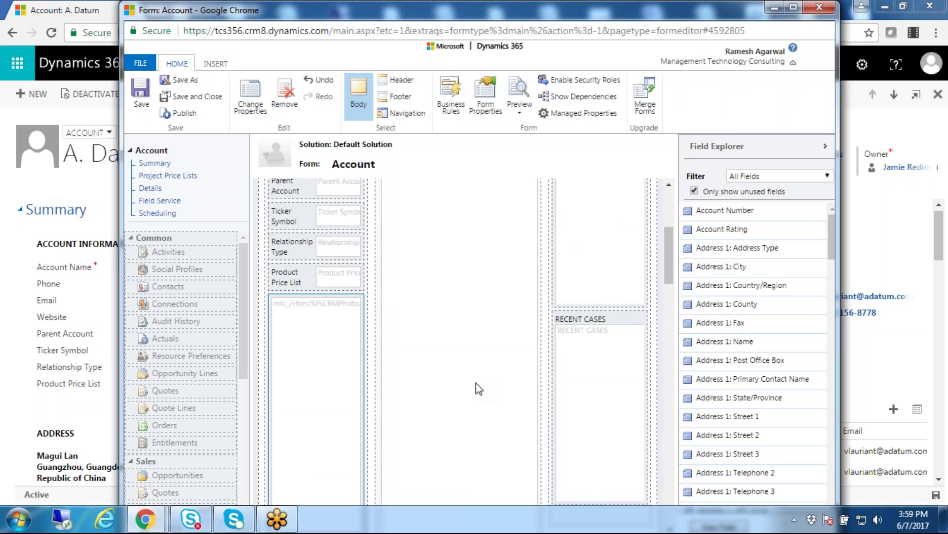
left_click(317, 373)
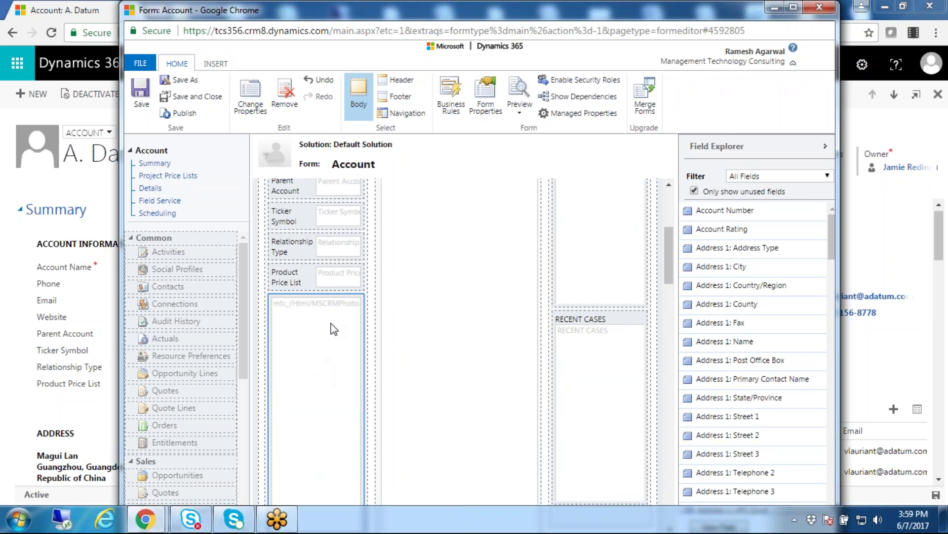
scroll(316, 363, "up", 2)
scroll(318, 345, "up", 3)
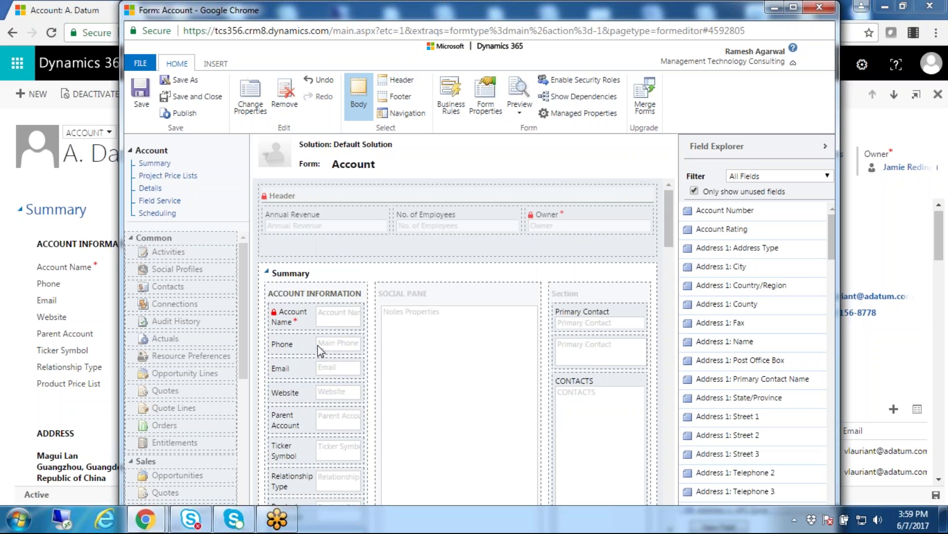
scroll(335, 402, "down", 5)
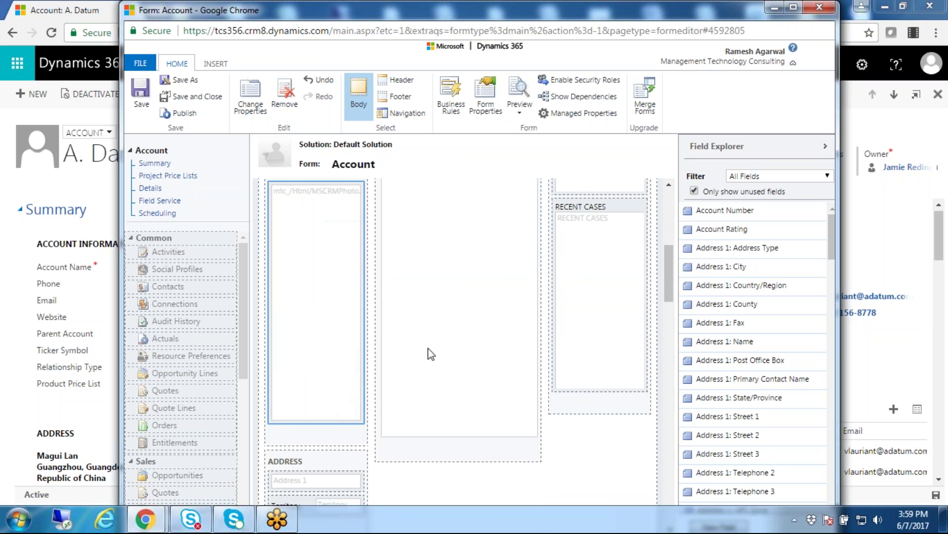
scroll(489, 340, "up", 2)
left_click(489, 338)
scroll(489, 338, "up", 1)
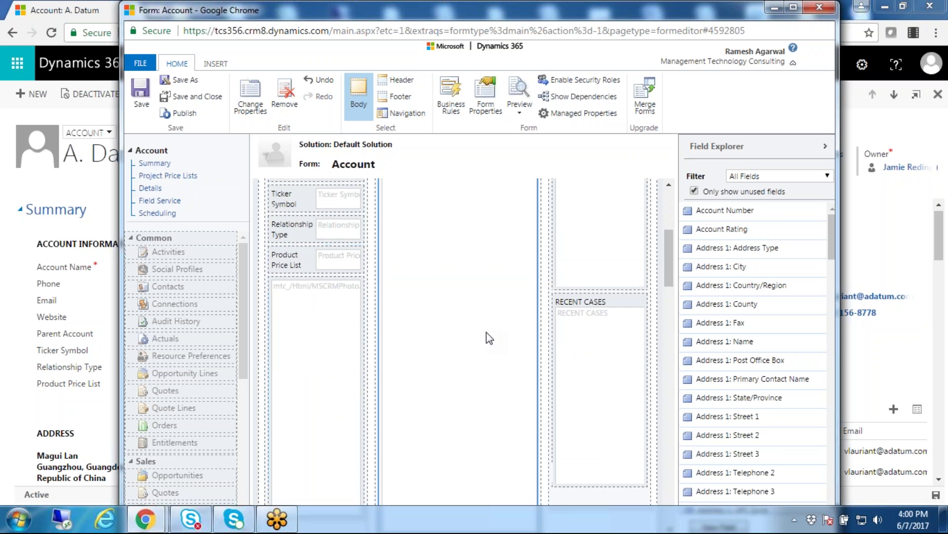
scroll(469, 314, "up", 5)
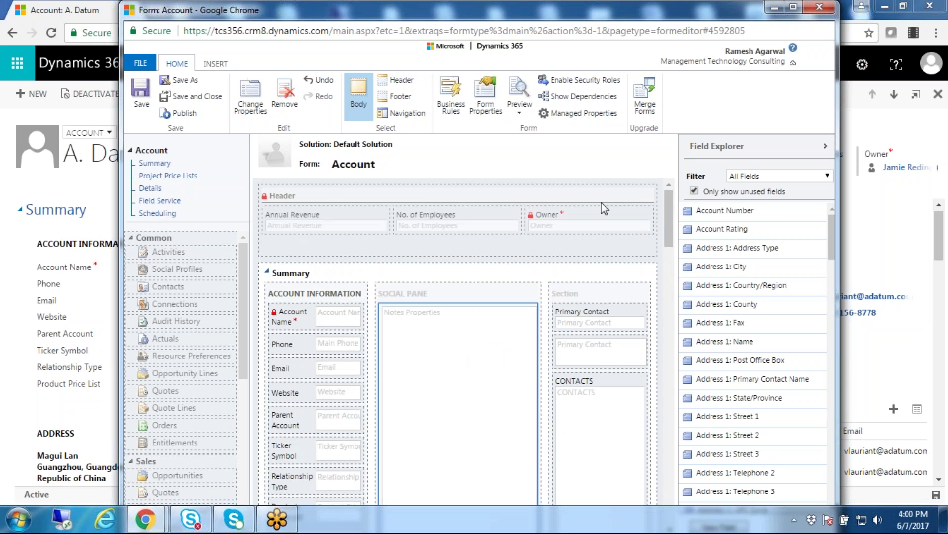
scroll(480, 364, "down", 6)
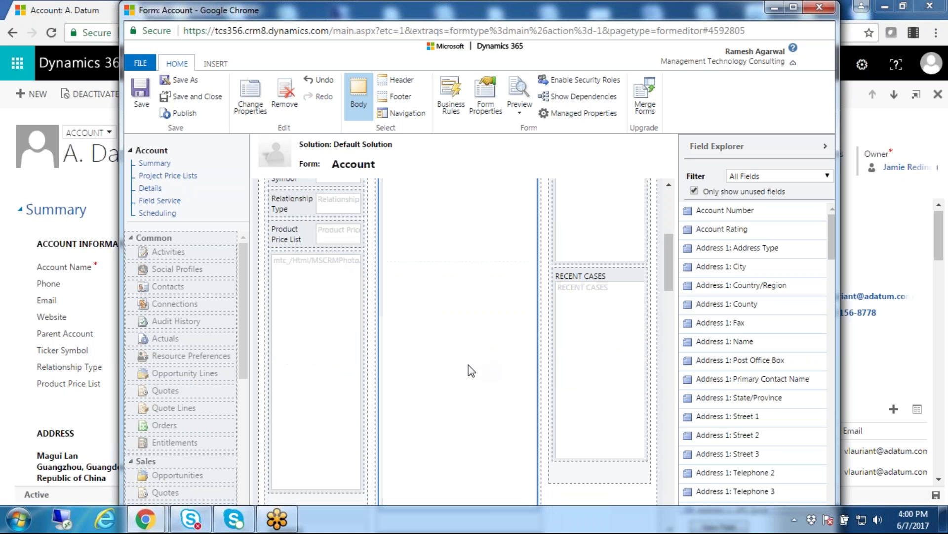
left_click(325, 335)
Step: Save the Account form and publish its customizations
left_click(141, 99)
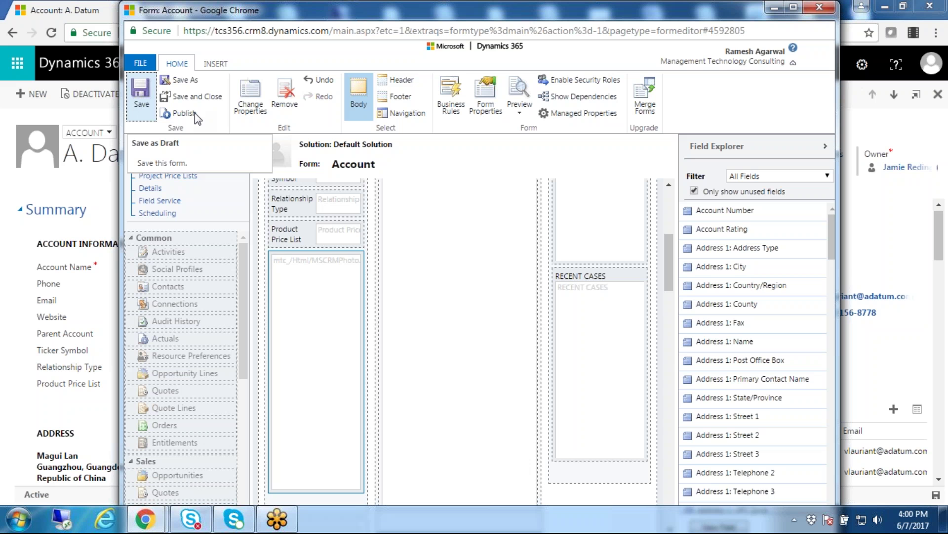
left_click(194, 113)
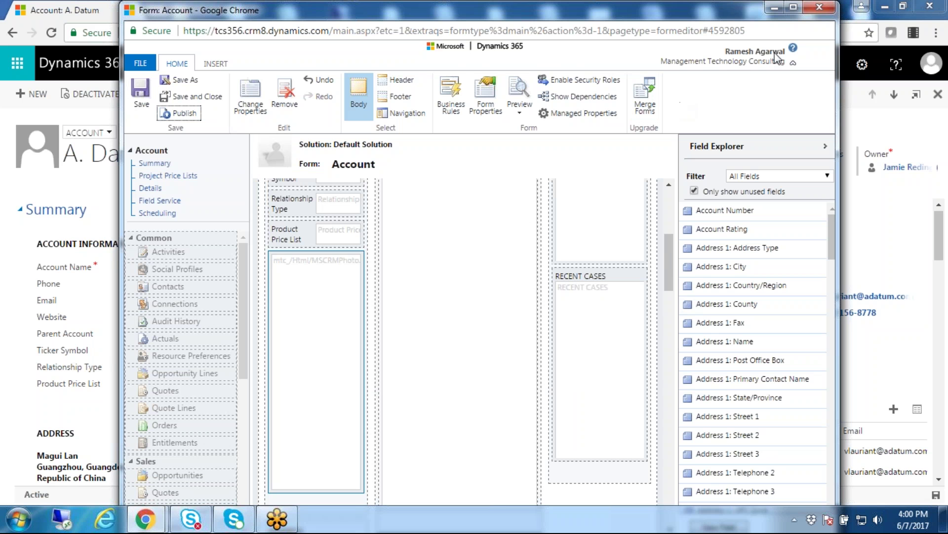
Step: Close the form editor, reload the A. Datum page, and scroll to the empty photo box
left_click(822, 10)
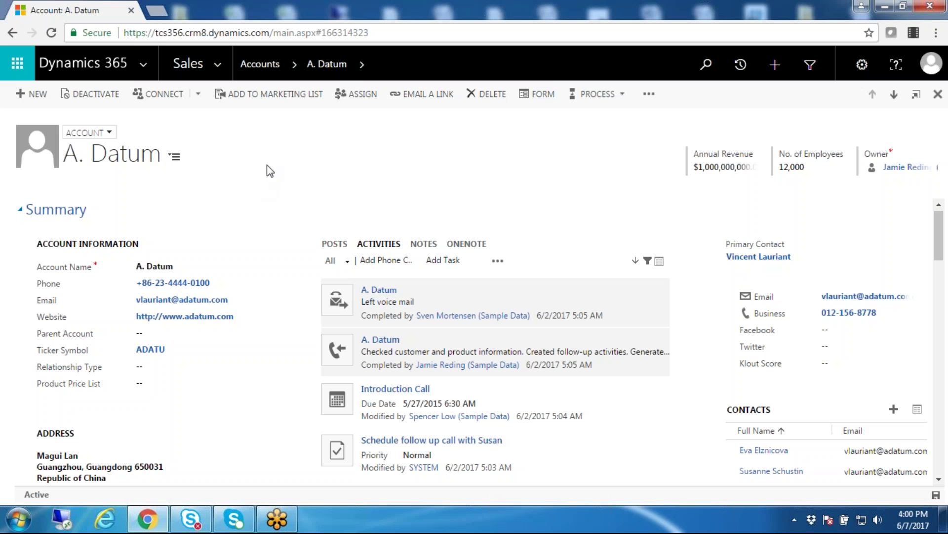
left_click(51, 33)
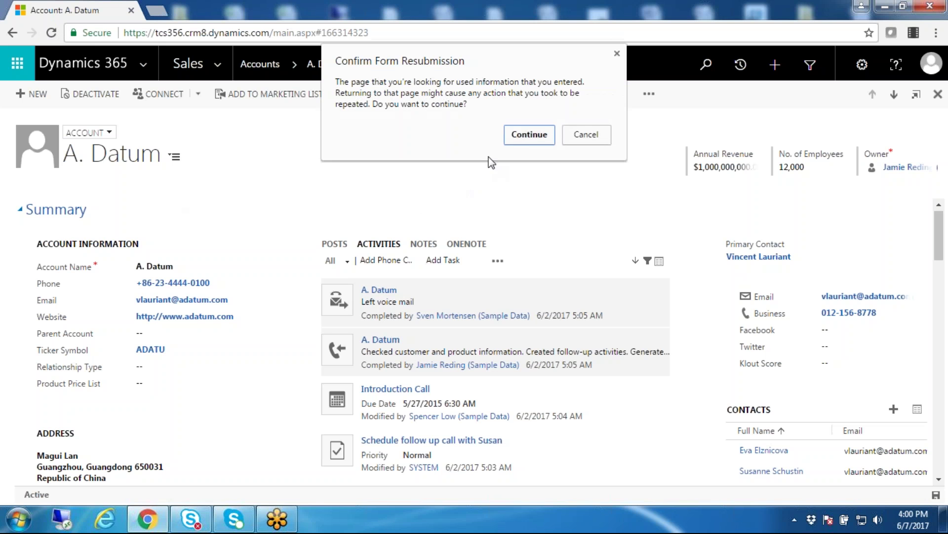
key("Return")
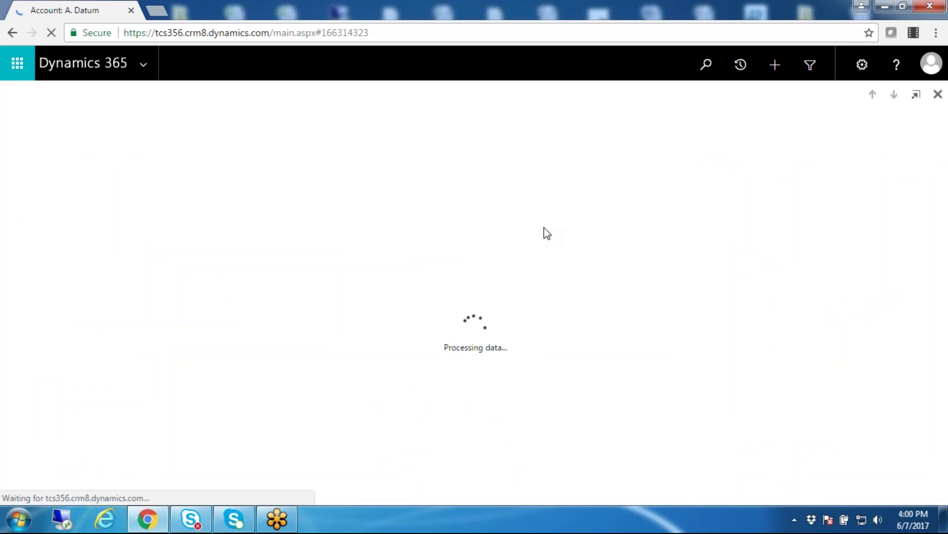
scroll(509, 217, "down", 1)
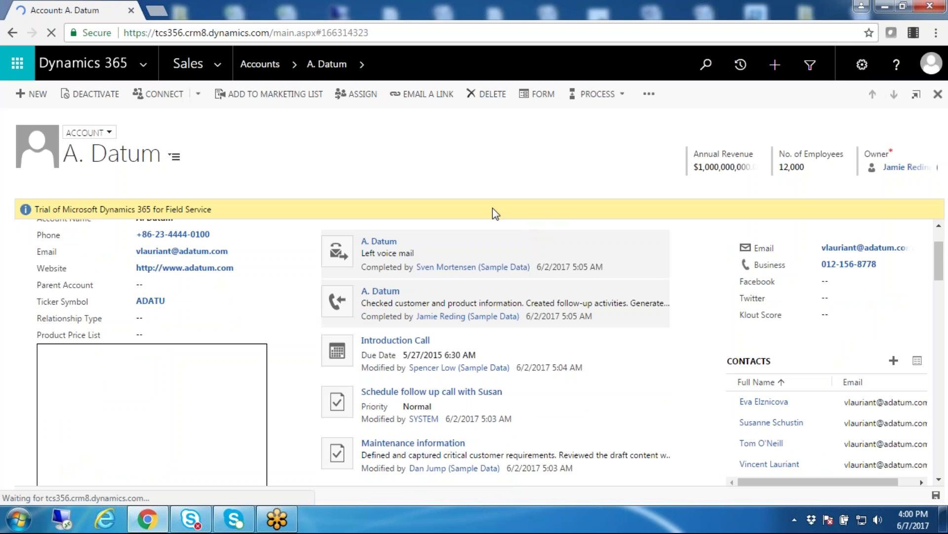
scroll(328, 297, "down", 3)
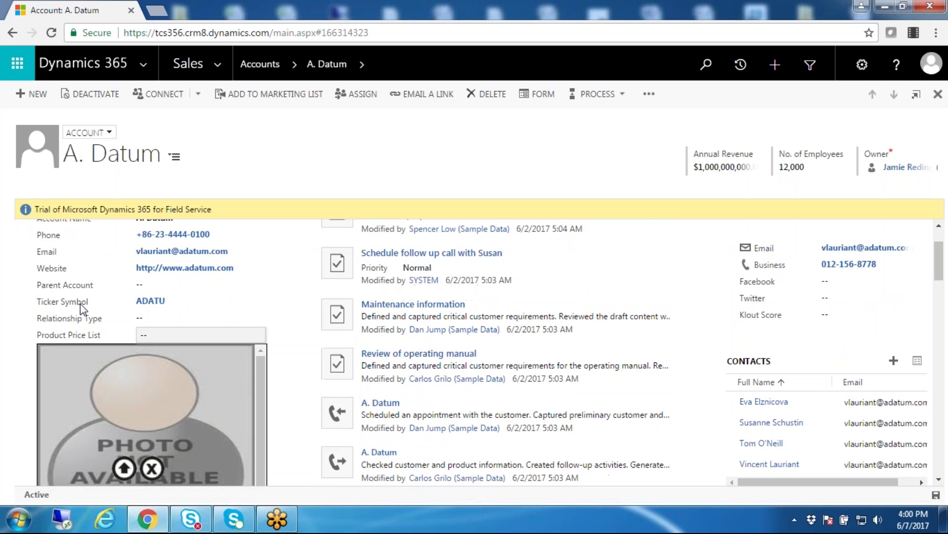
scroll(72, 292, "down", 2)
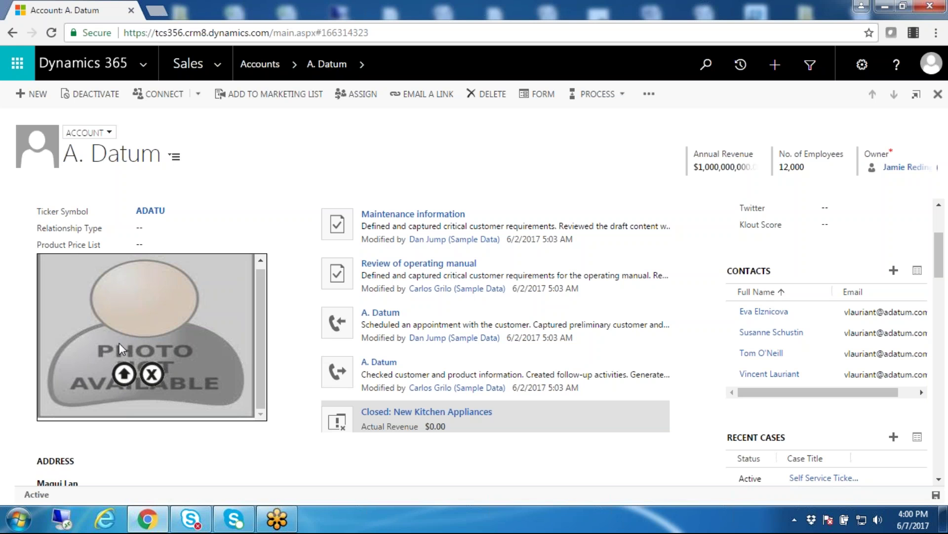
Step: Upload frog picture 1301 from the Desktop into the A. Datum photo box
left_click(124, 374)
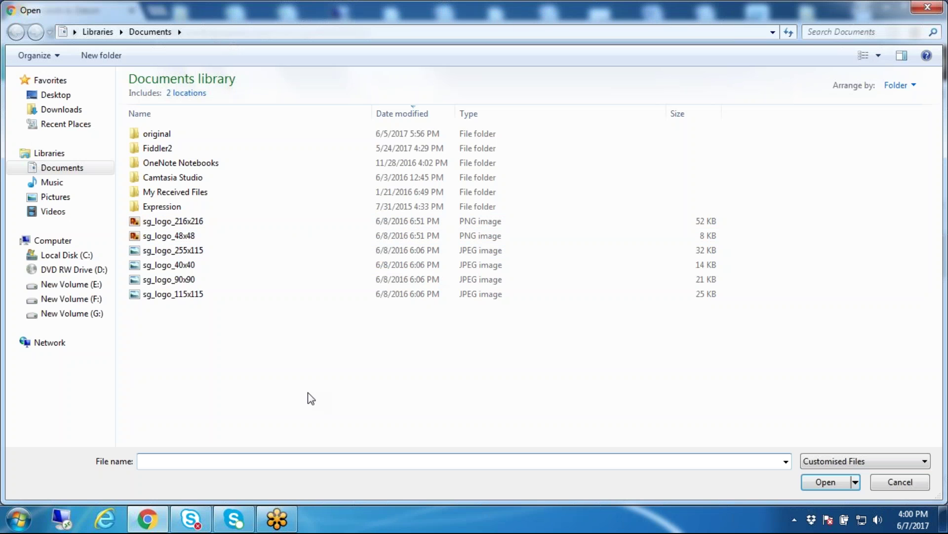
left_click(59, 95)
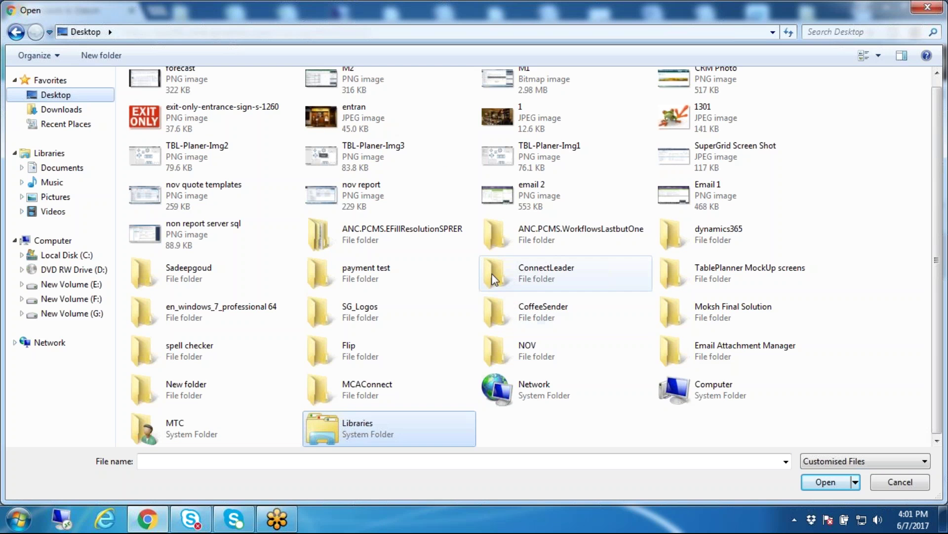
double_click(726, 123)
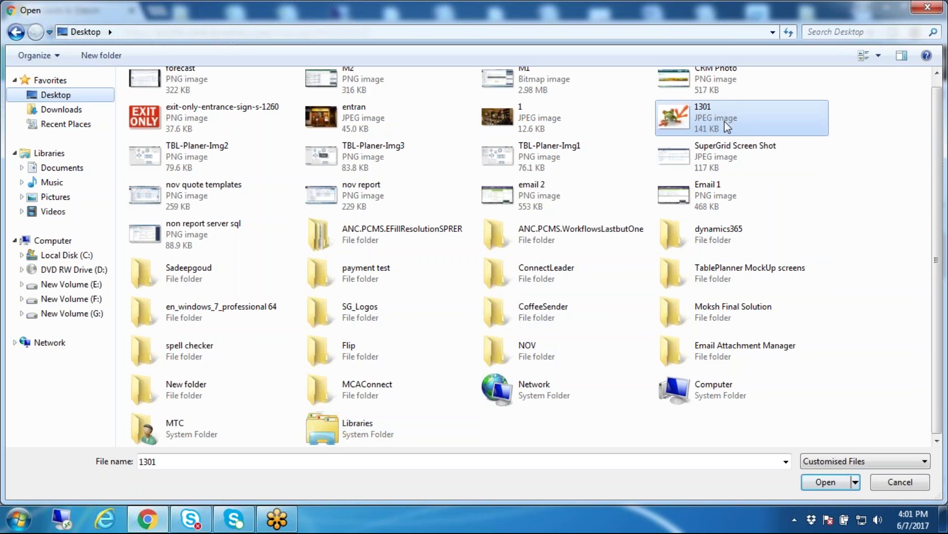
left_click(927, 9)
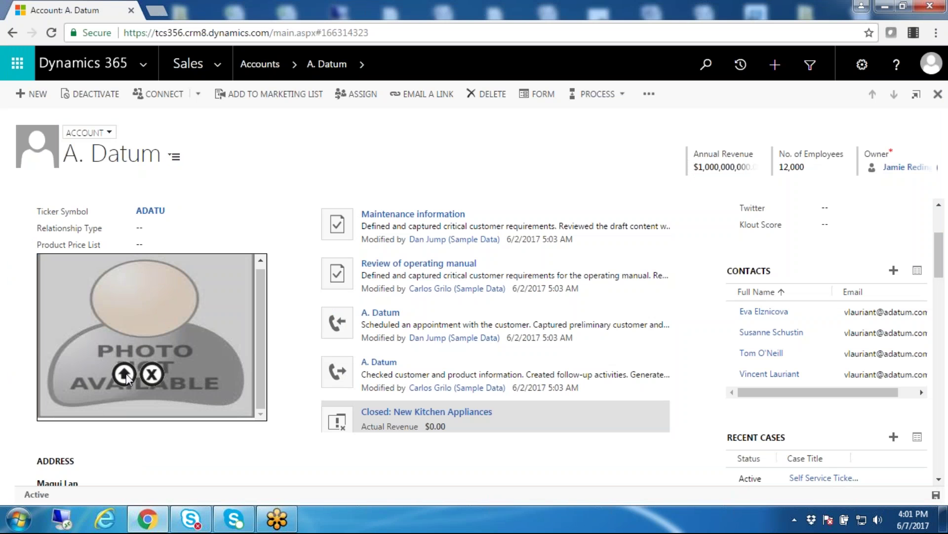
left_click(124, 374)
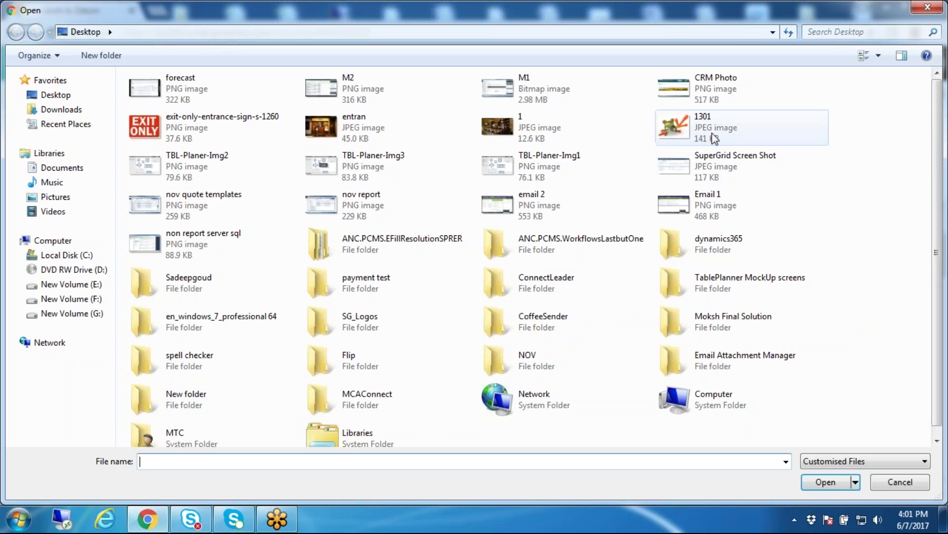
left_click(713, 136)
left_click(826, 482)
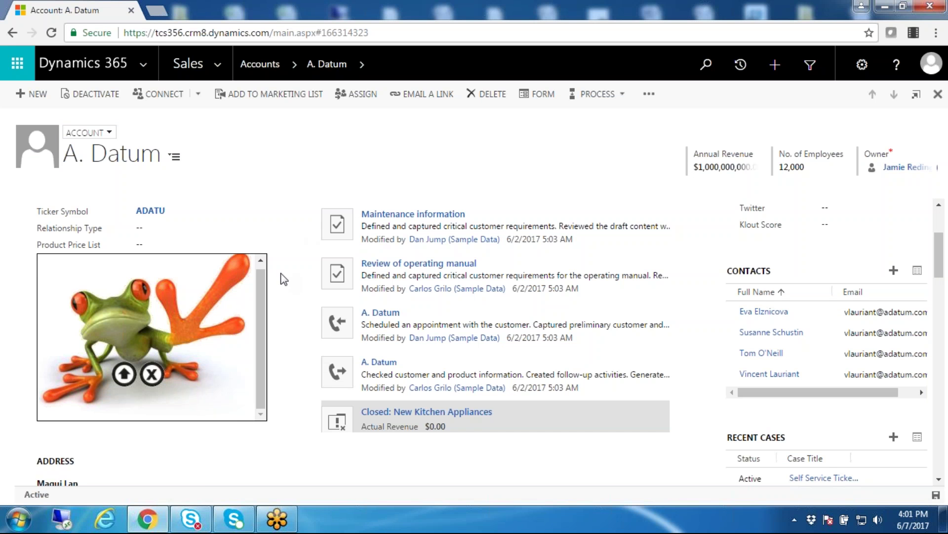
scroll(285, 280, "up", 3)
scroll(246, 206, "down", 4)
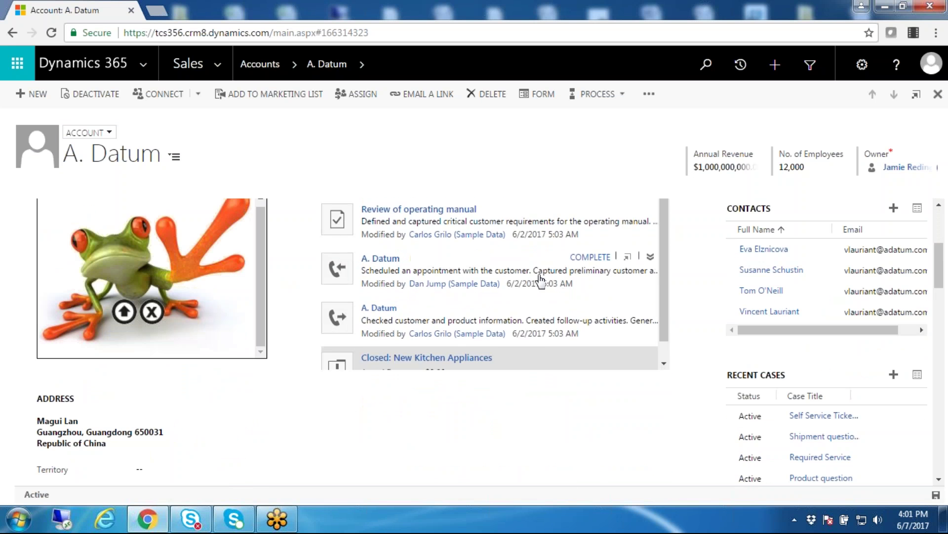
scroll(540, 279, "up", 3)
scroll(258, 424, "up", 2)
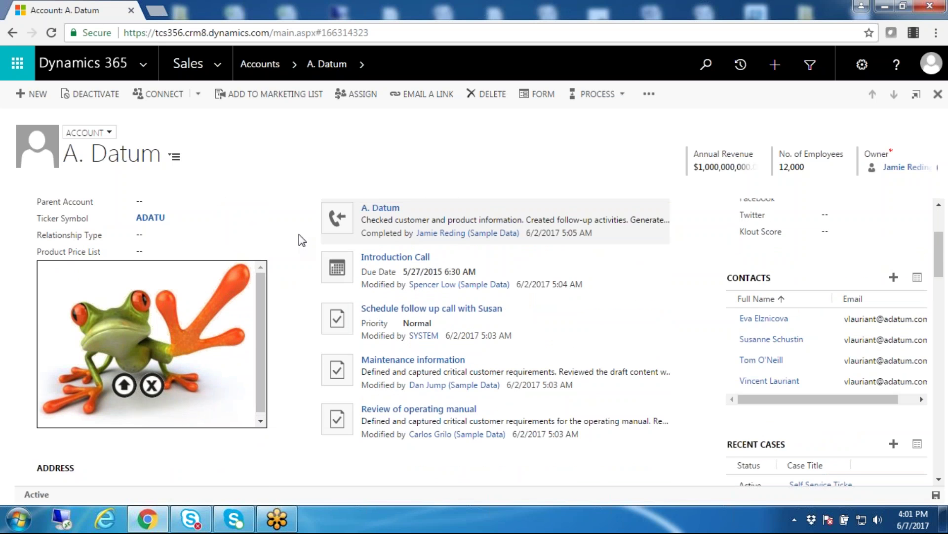
scroll(285, 231, "up", 3)
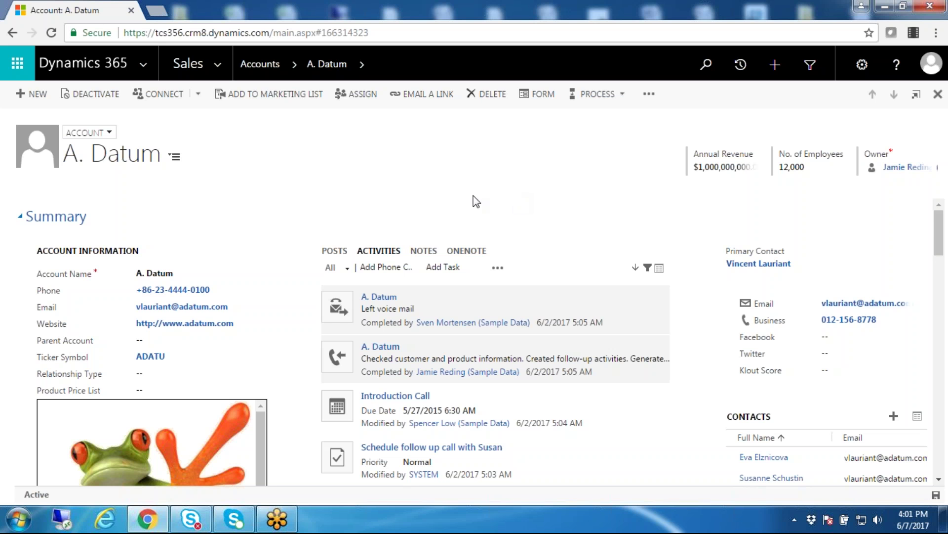
scroll(303, 209, "down", 3)
scroll(790, 342, "down", 2)
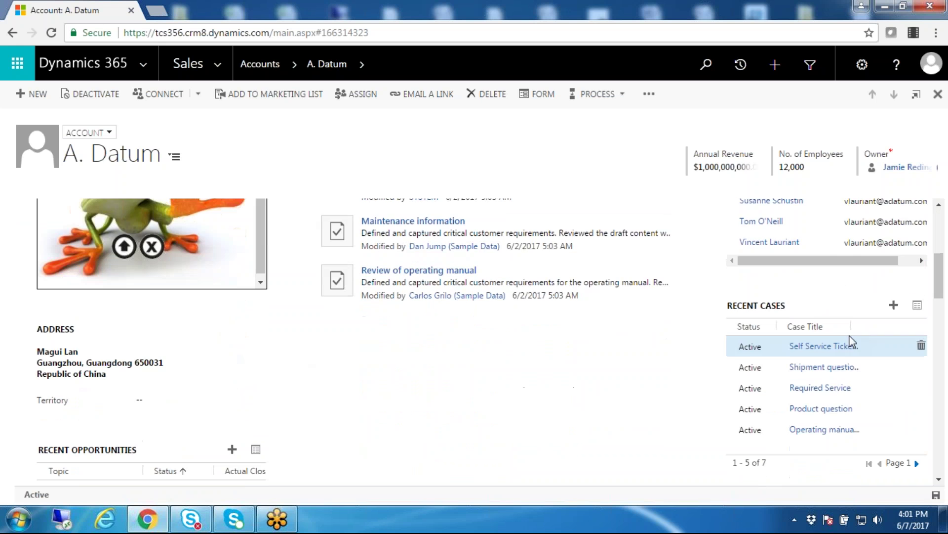
scroll(569, 336, "down", 4)
scroll(417, 338, "up", 4)
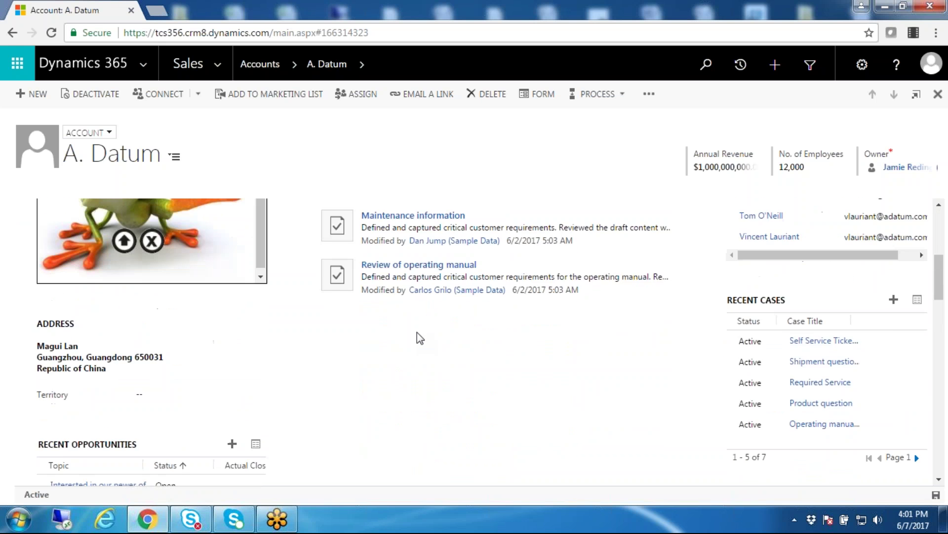
scroll(417, 338, "up", 2)
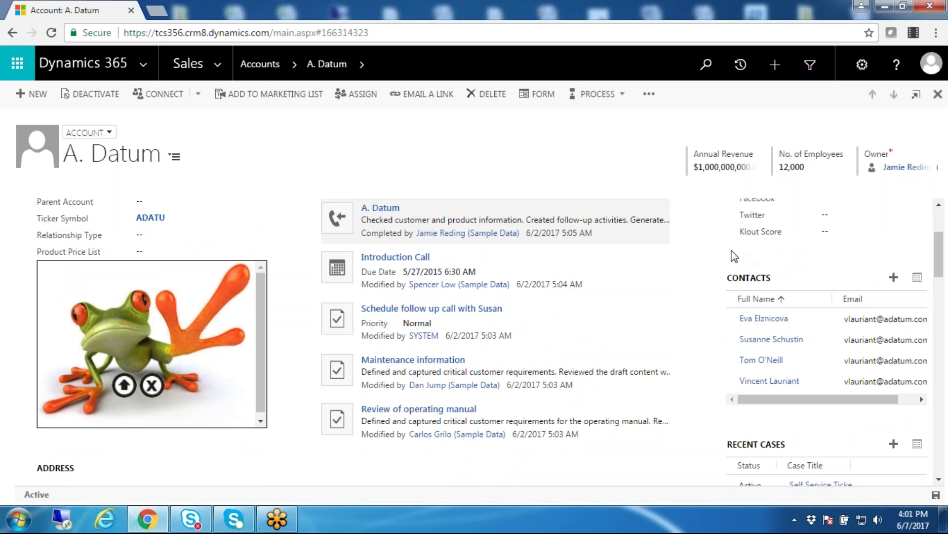
scroll(725, 280, "up", 3)
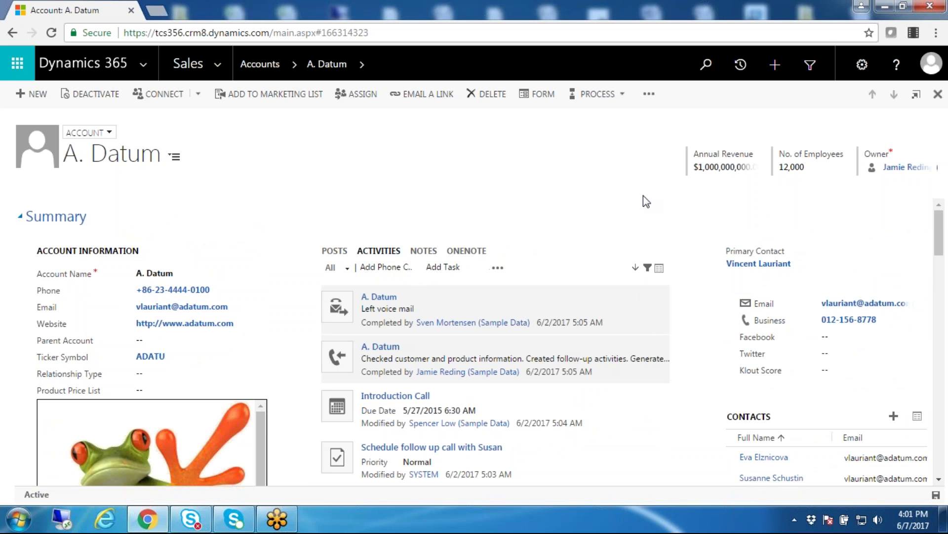
scroll(741, 277, "down", 2)
scroll(814, 258, "down", 1)
scroll(815, 258, "down", 3)
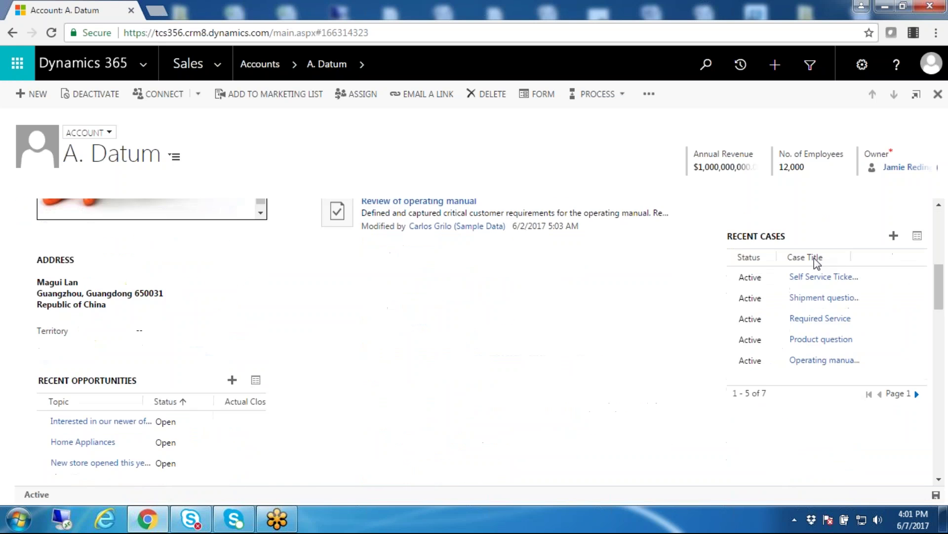
scroll(814, 258, "down", 1)
scroll(815, 258, "down", 1)
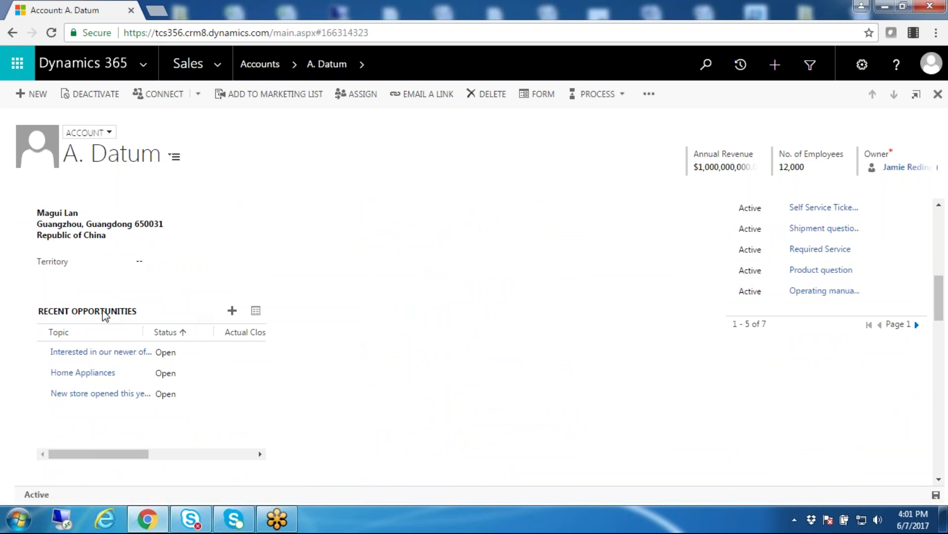
scroll(554, 321, "down", 1)
scroll(556, 333, "down", 4)
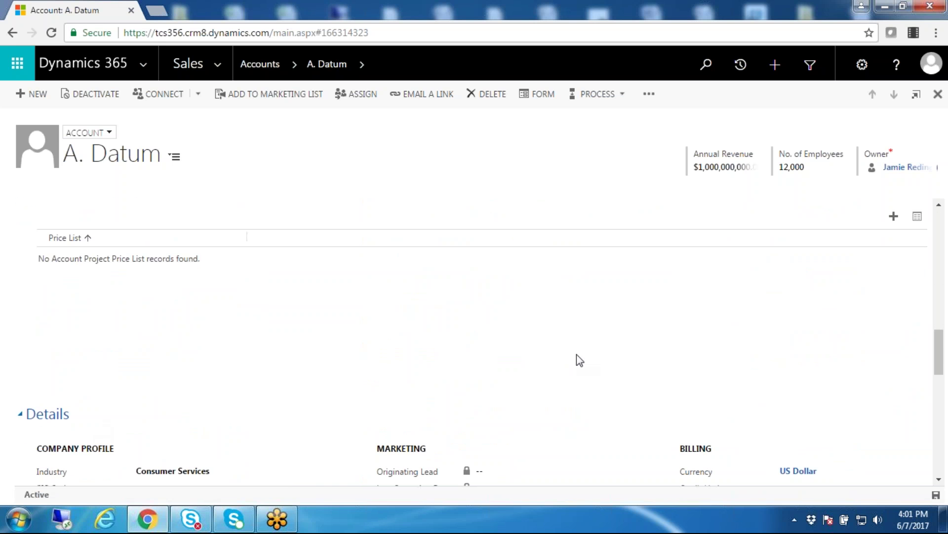
scroll(576, 355, "up", 5)
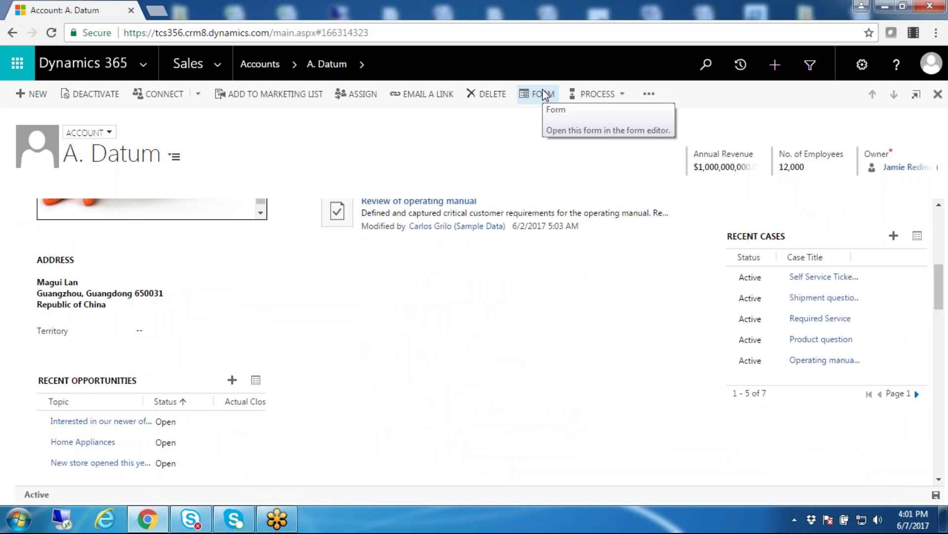
scroll(511, 437, "up", 4)
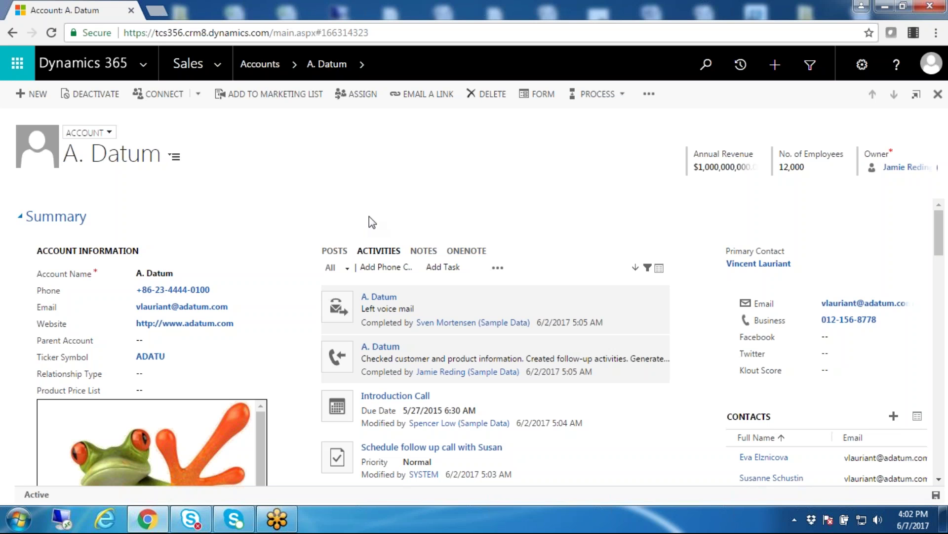
scroll(197, 405, "down", 2)
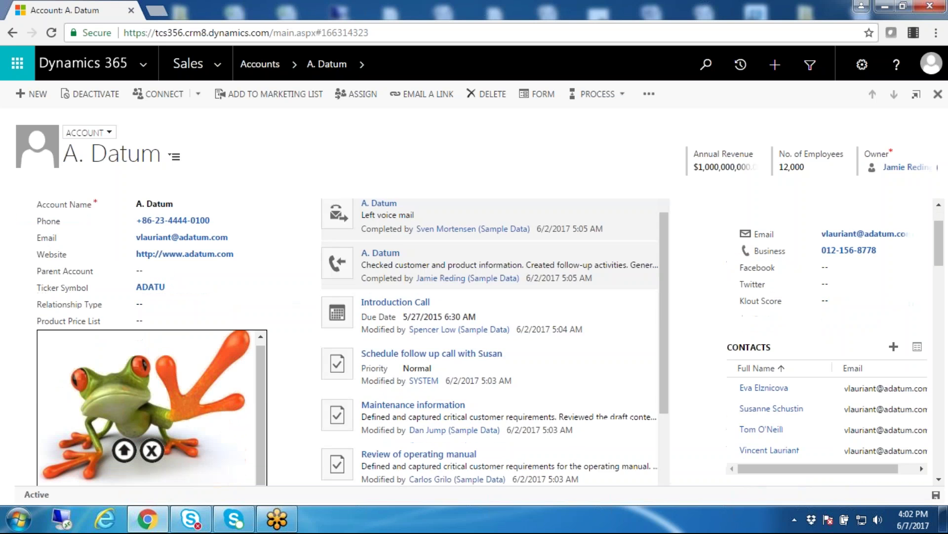
scroll(494, 321, "down", 3)
scroll(711, 289, "down", 2)
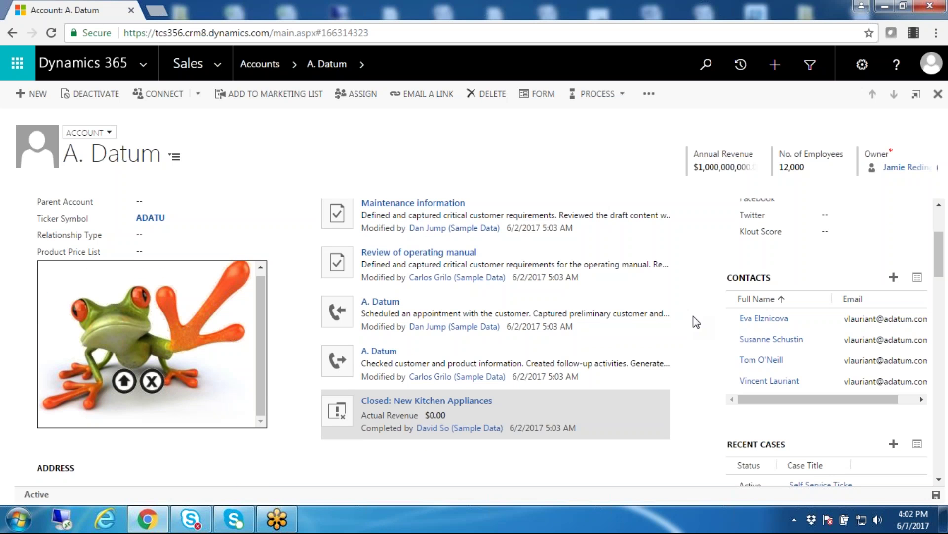
scroll(504, 312, "up", 3)
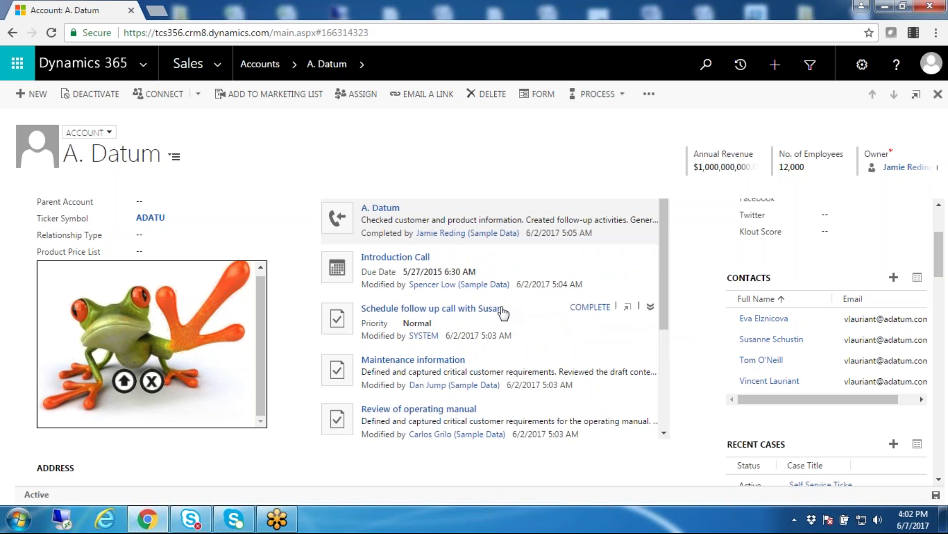
scroll(491, 311, "up", 3)
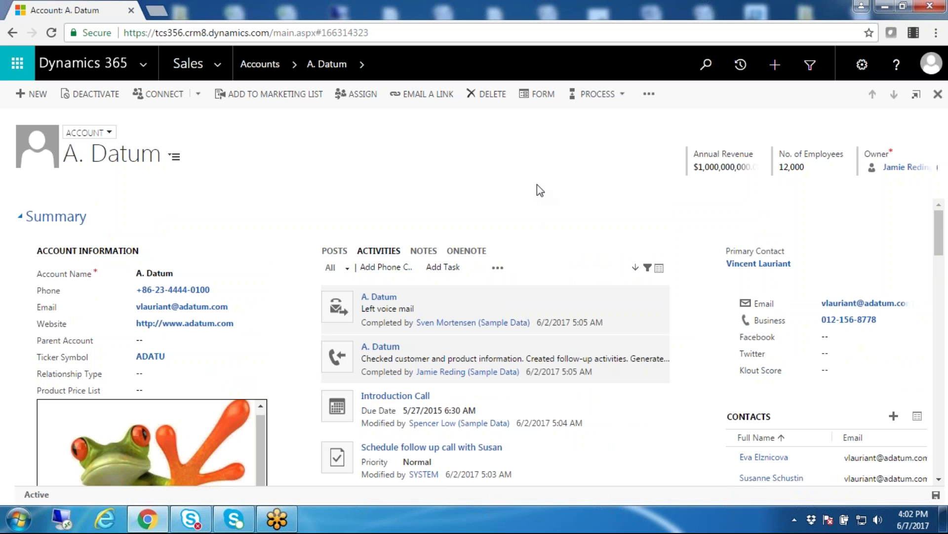
scroll(278, 205, "down", 4)
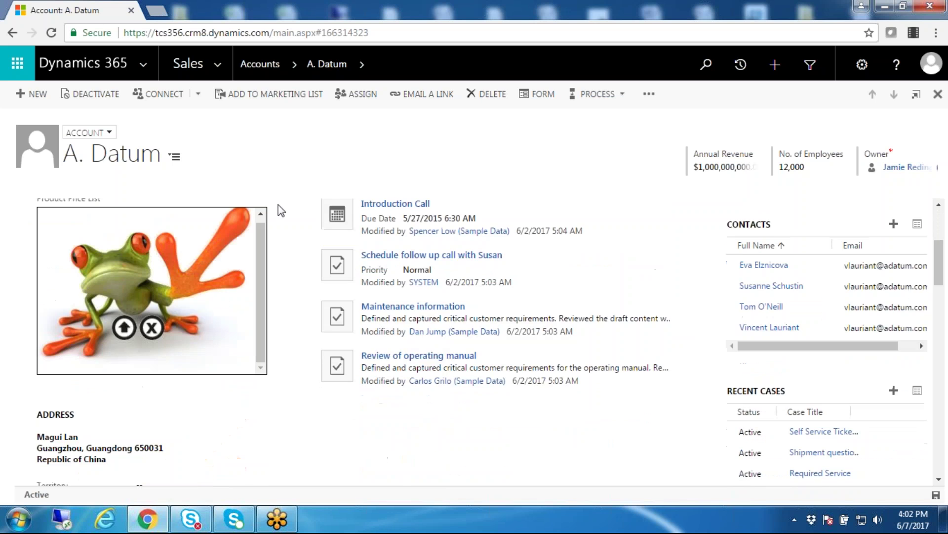